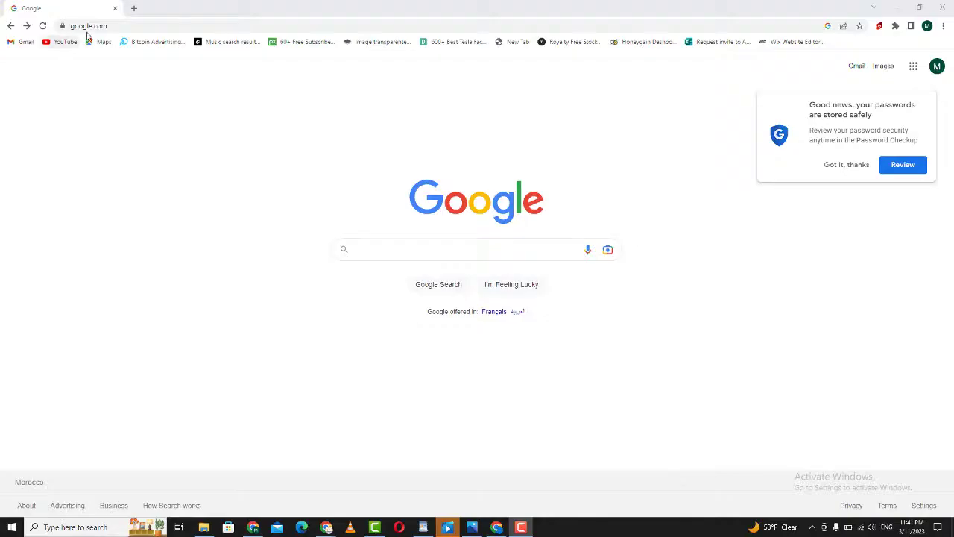
- Search Google for 'create mojang account' from the address bar
click(90, 27)
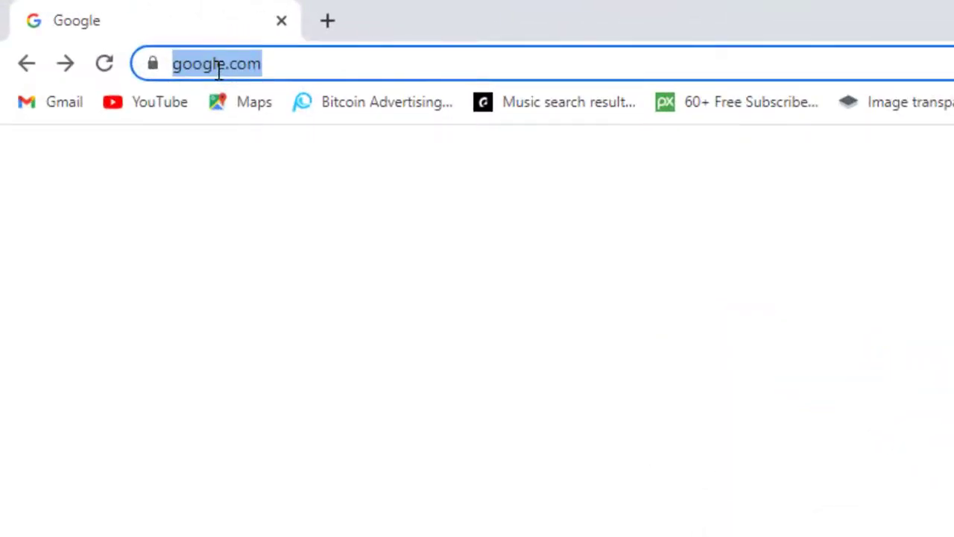
text(create)
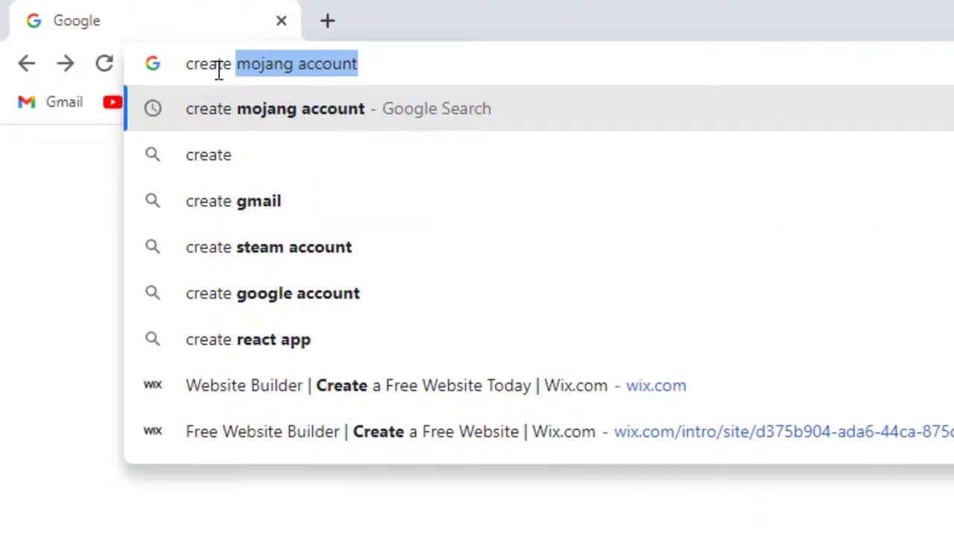
text( mogan)
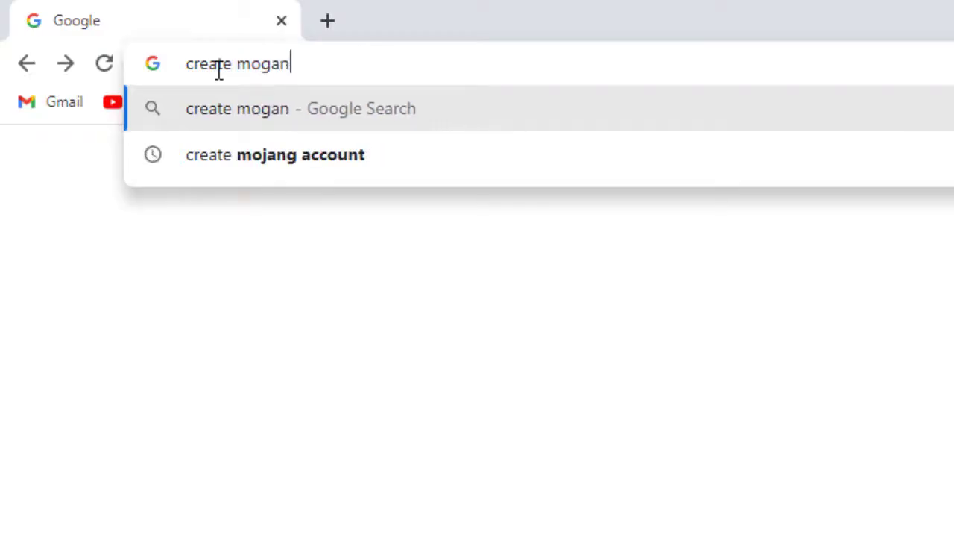
text(g ac)
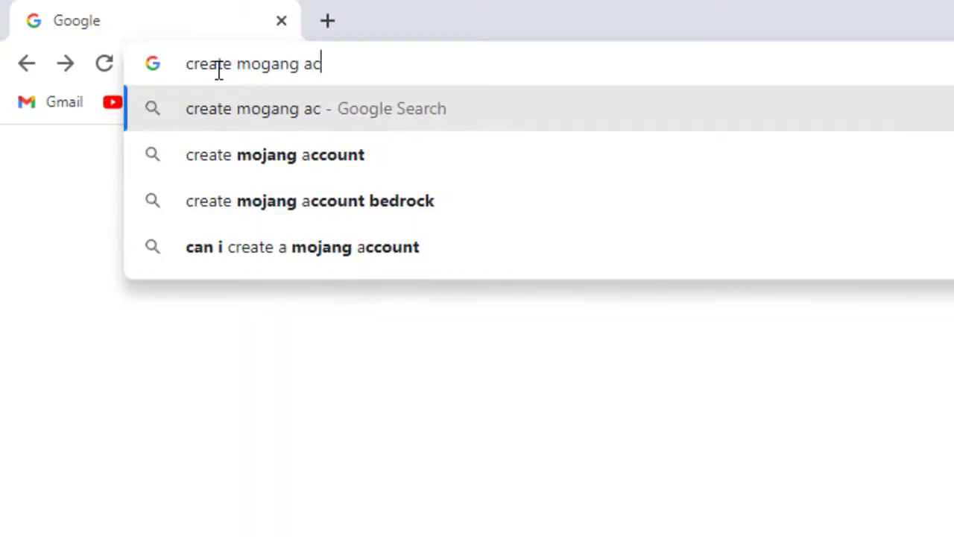
text(cou)
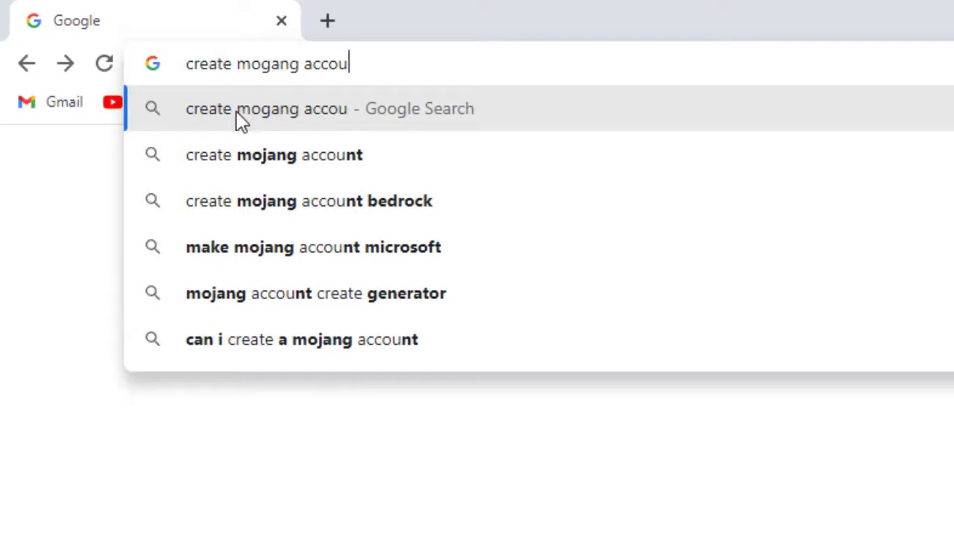
click(242, 160)
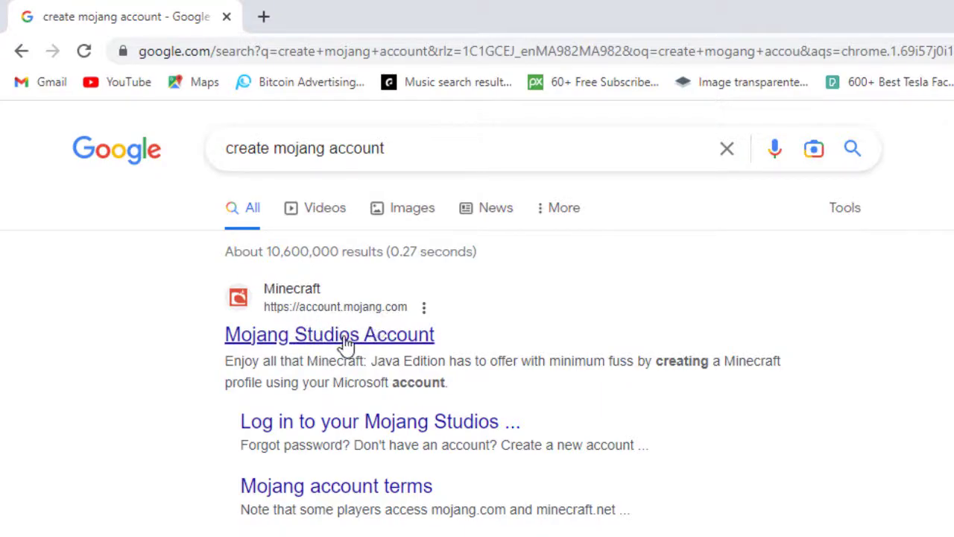
- Open the Mojang Studios Account result and choose 'Create an account'
click(345, 345)
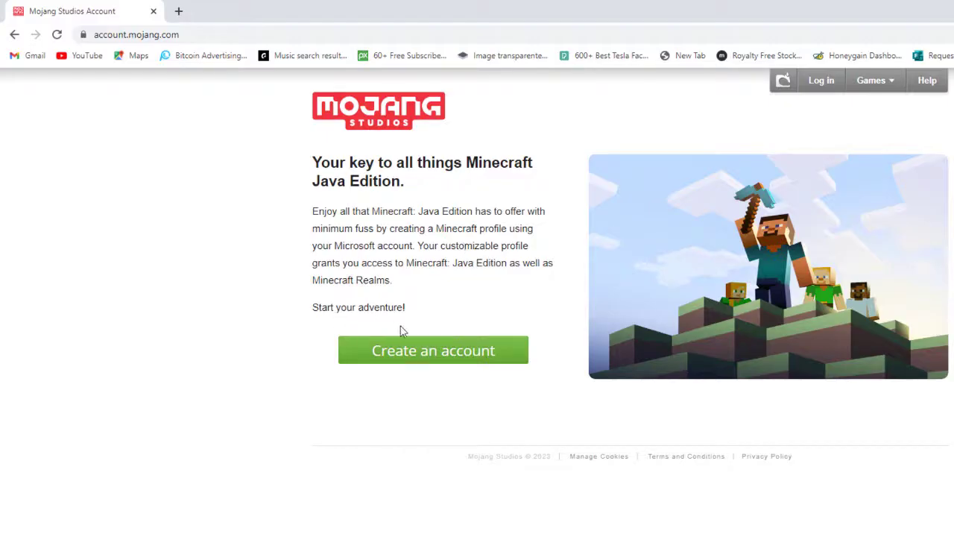
click(430, 356)
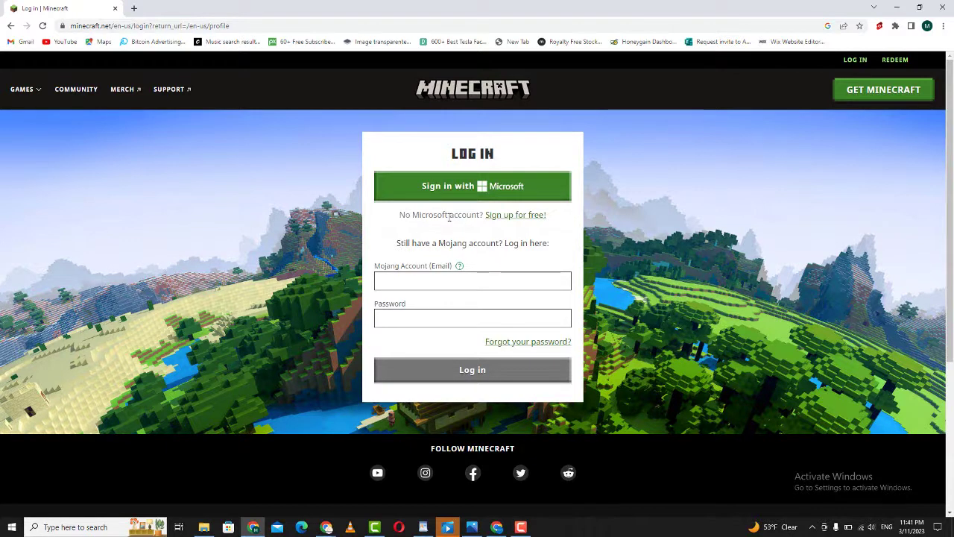
- Start a free Microsoft sign-up and claim a new outlook.com email address
click(515, 216)
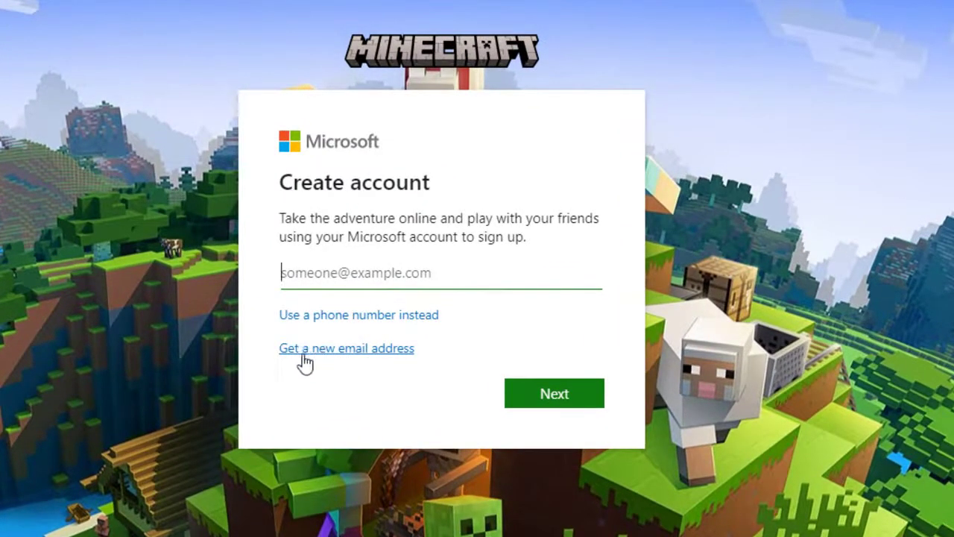
click(309, 363)
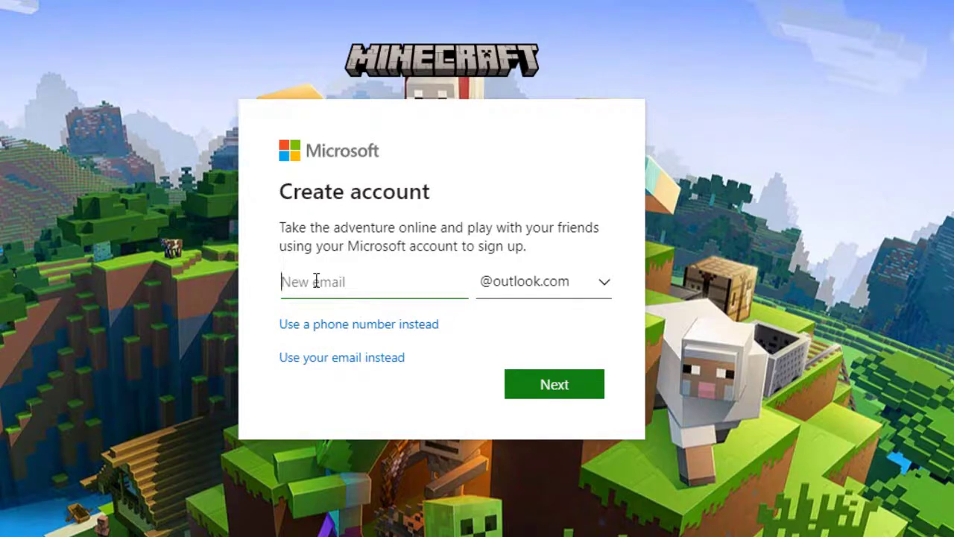
click(535, 395)
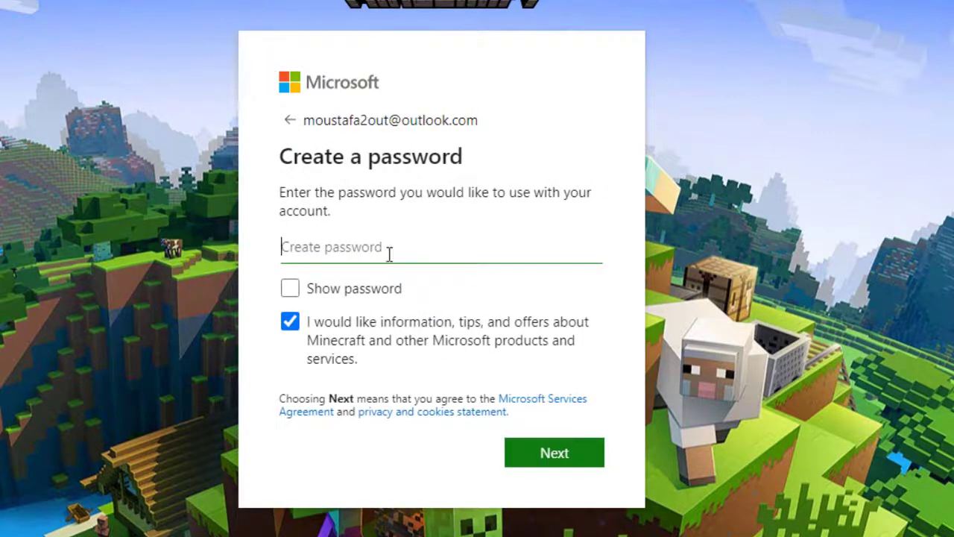
- Enter the account password, including two capital letters
text(•••••)
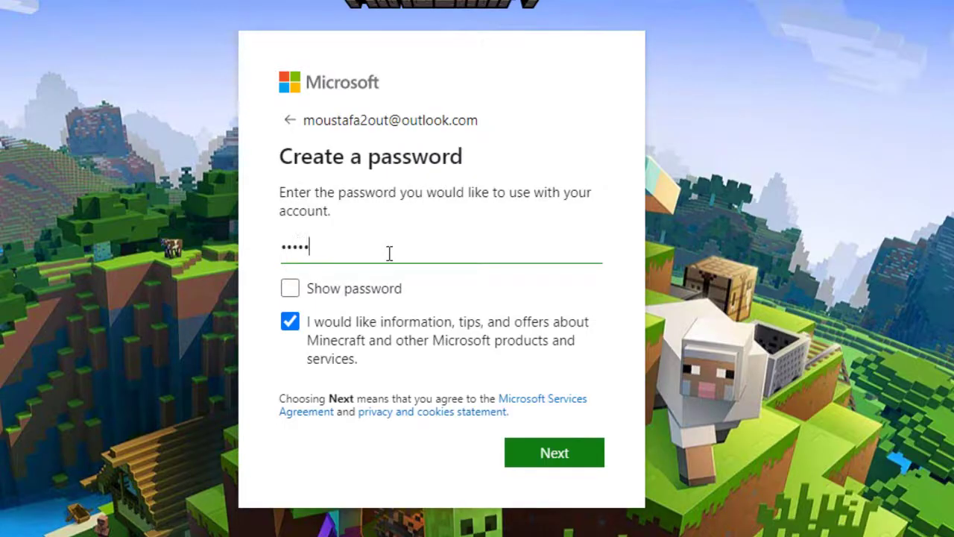
text(•)
key(Caps_Lock)
text(••)
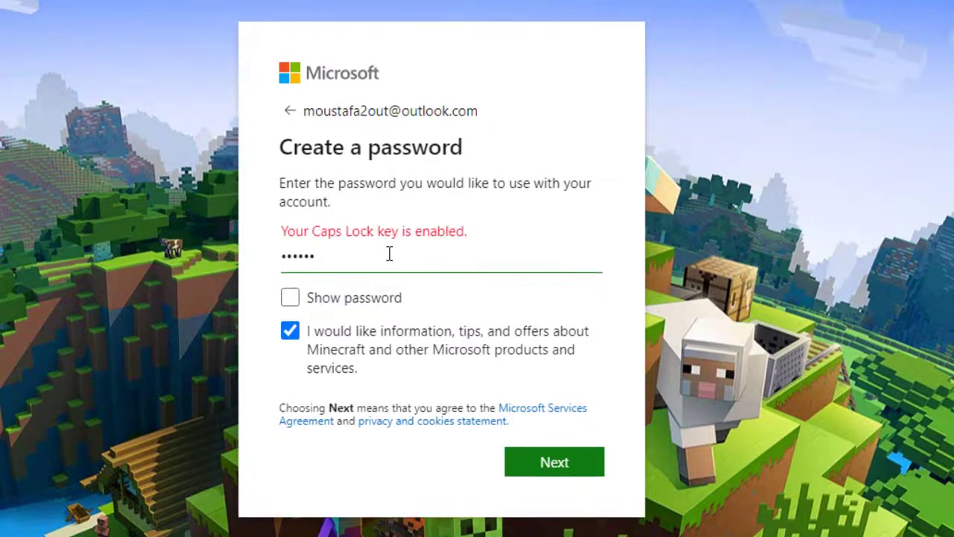
key(Caps_Lock)
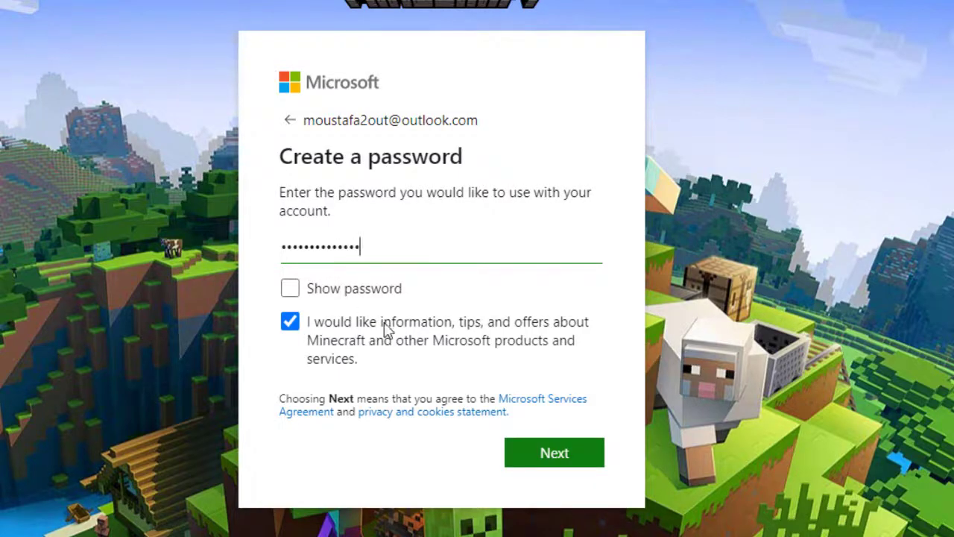
click(549, 457)
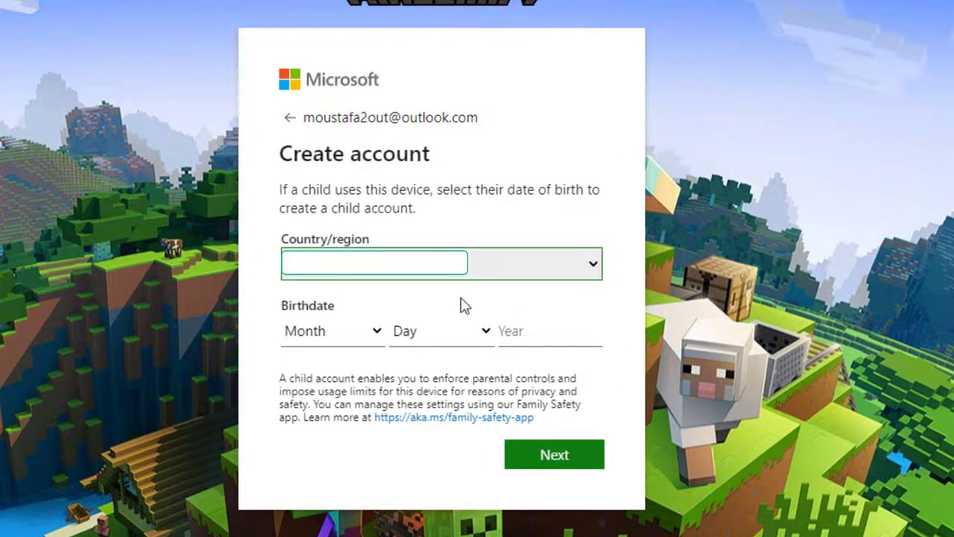
click(364, 343)
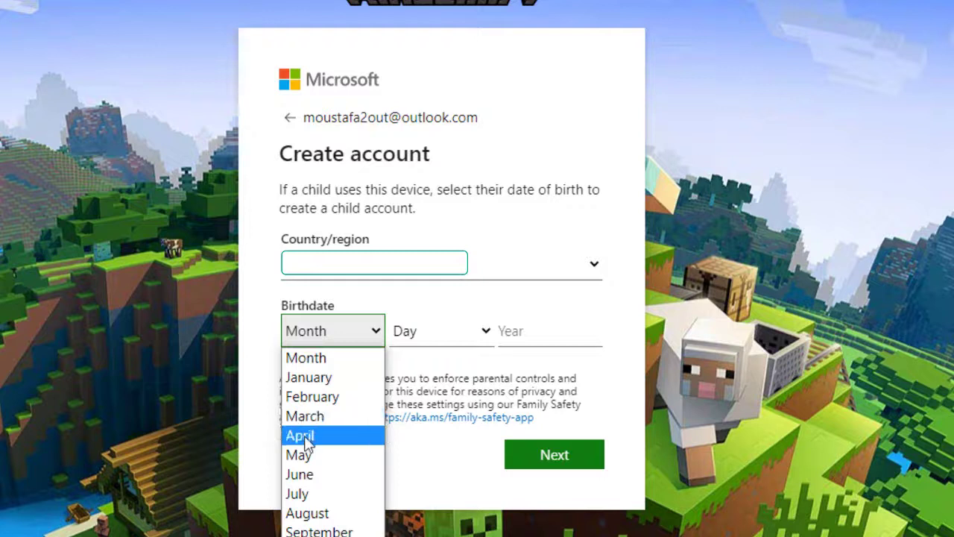
click(301, 474)
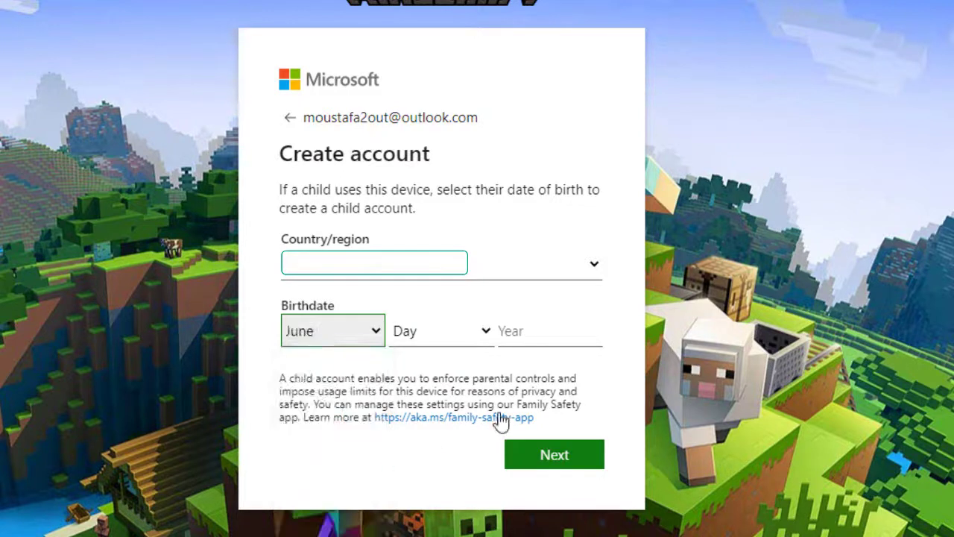
click(480, 333)
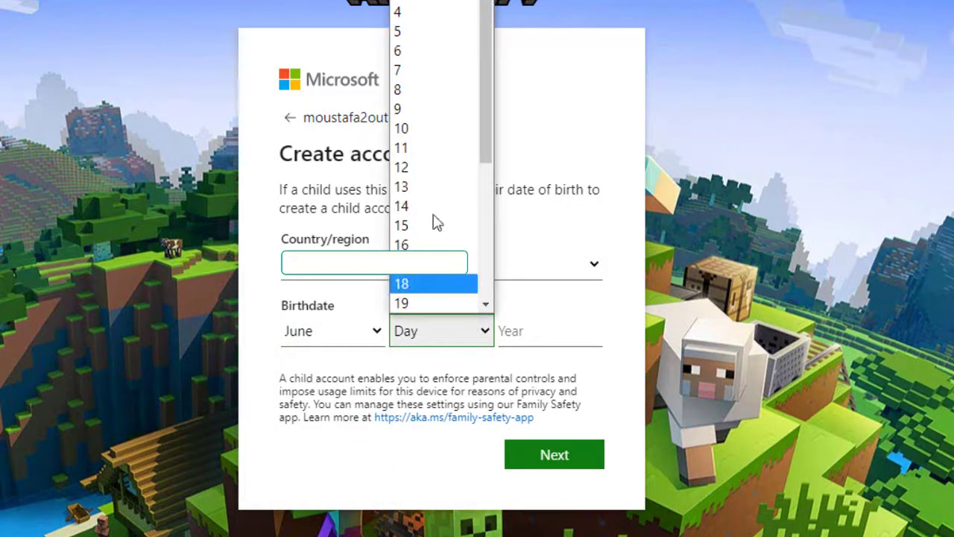
drag(492, 152, 487, 300)
click(420, 294)
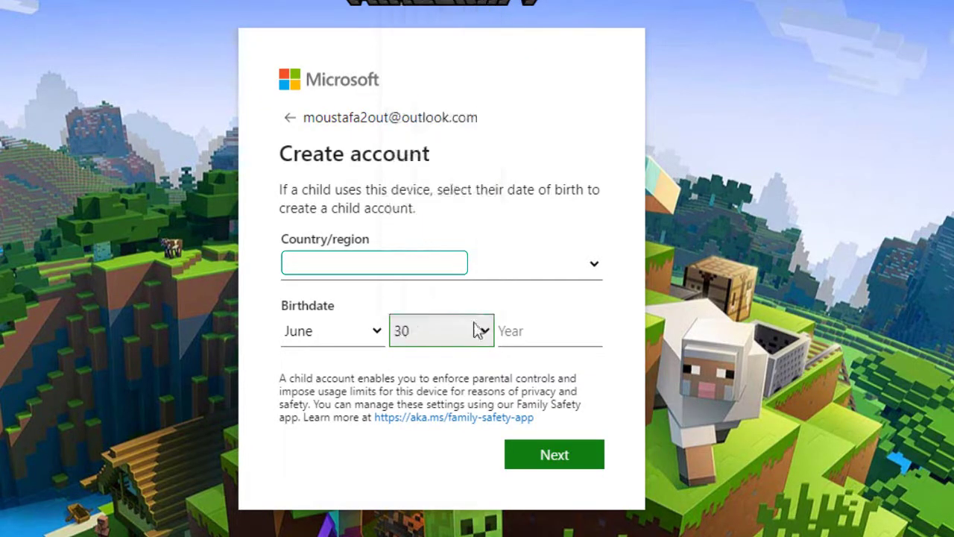
click(527, 332)
text(1)
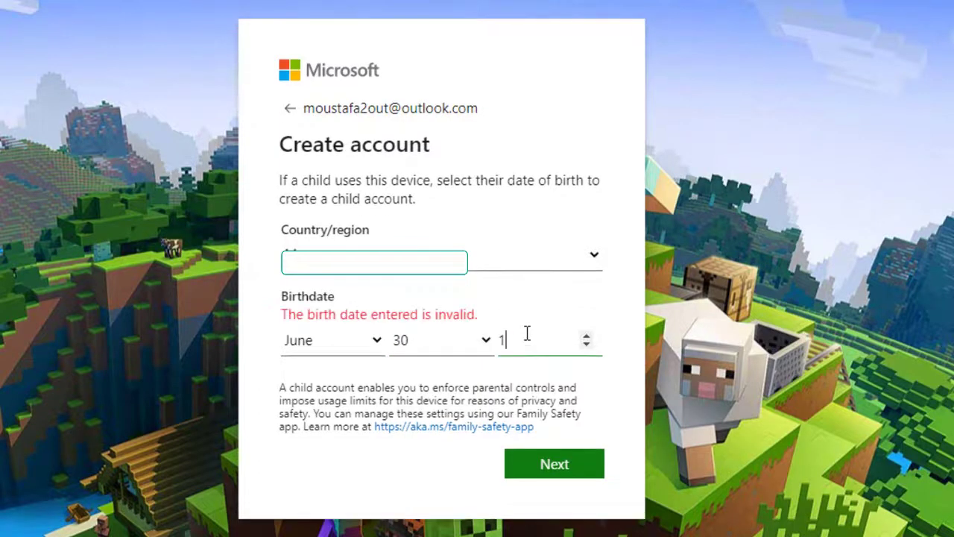
text(994)
click(555, 456)
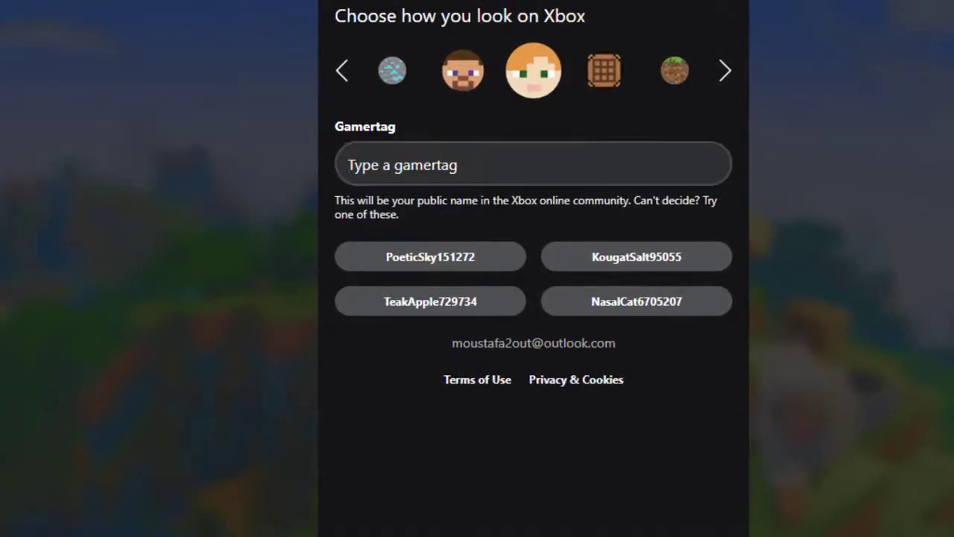
- Enter an available gamertag, dropping the rejected '2' suffix, pick an avatar, and submit
click(861, 515)
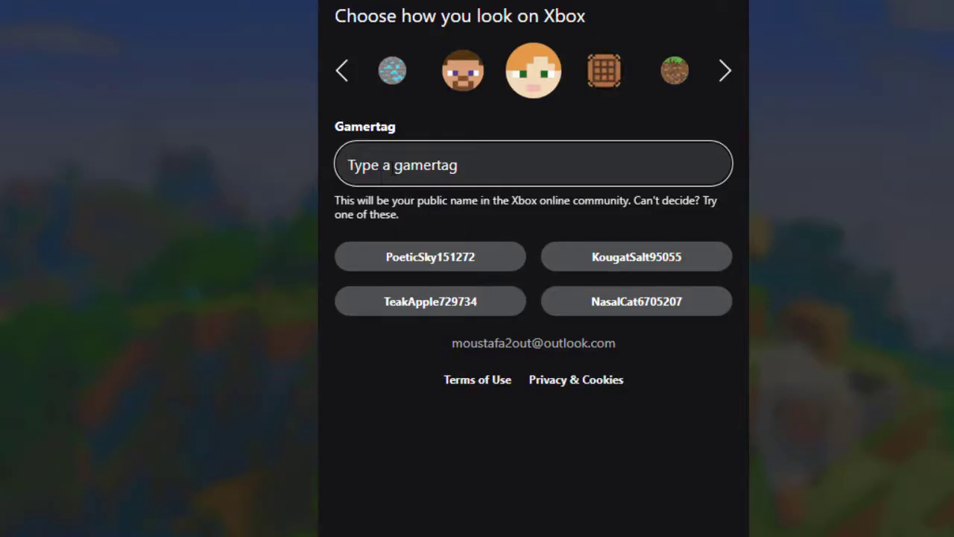
text(allnew s)
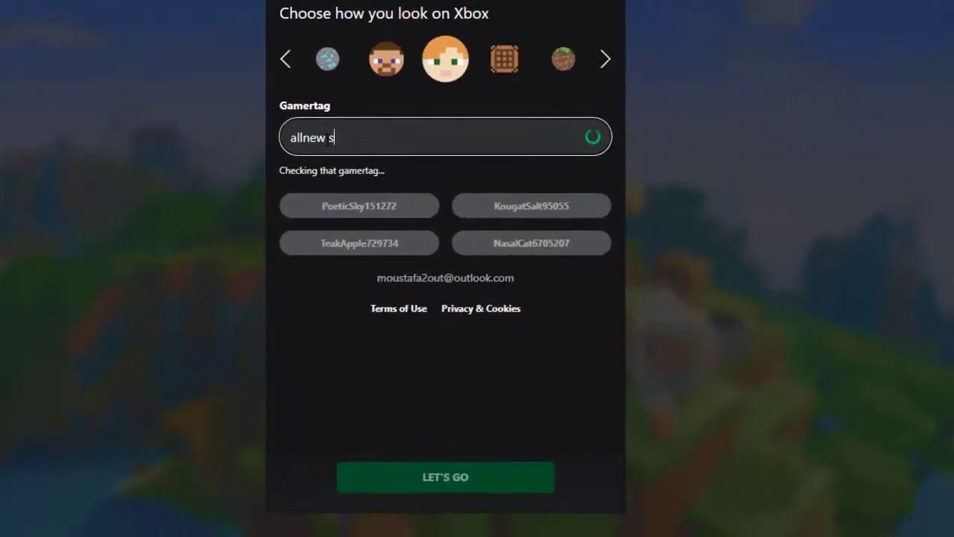
text(witch)
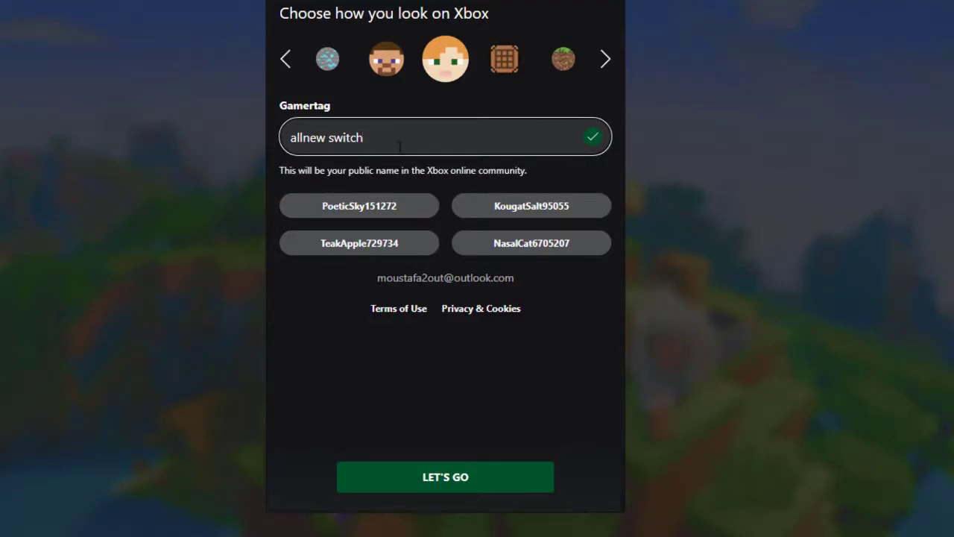
text(2)
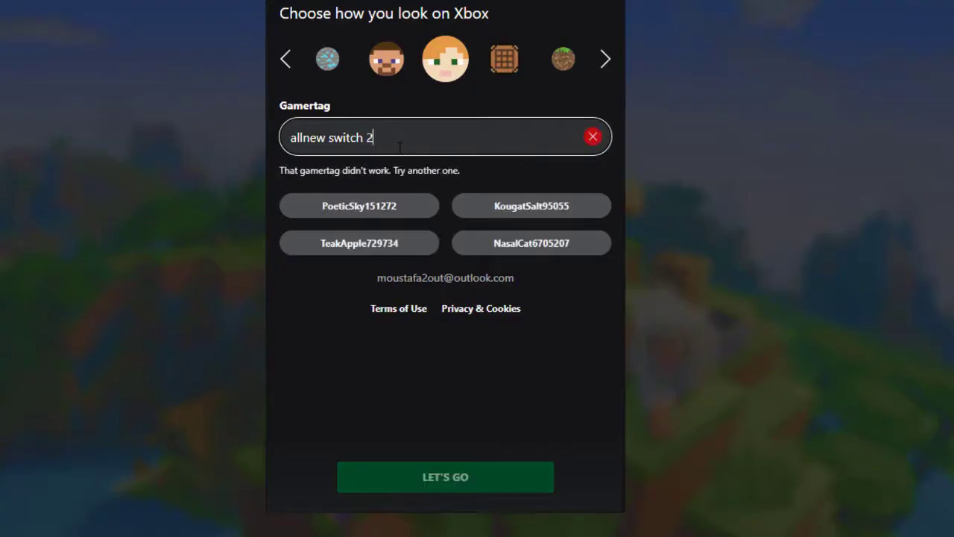
key(BackSpace)
key(BackSpace)
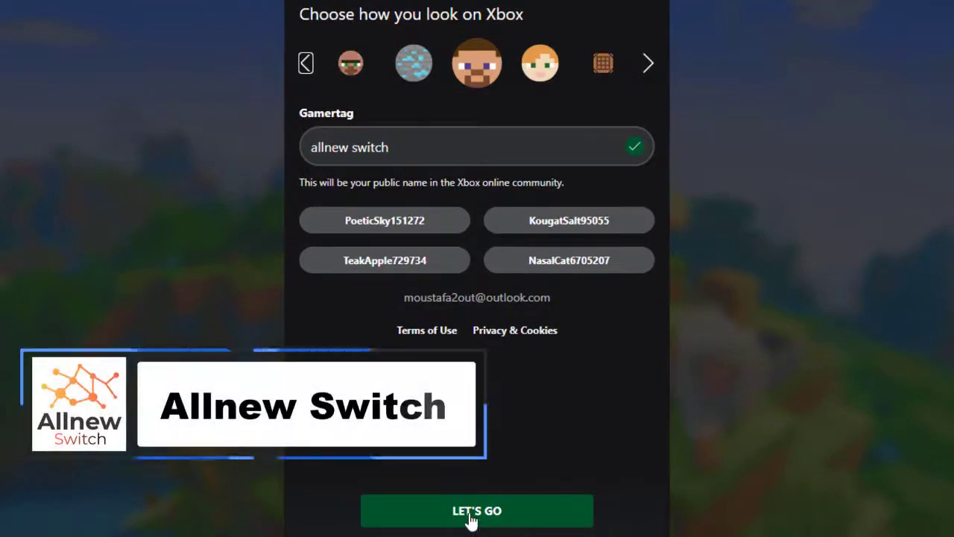
click(484, 514)
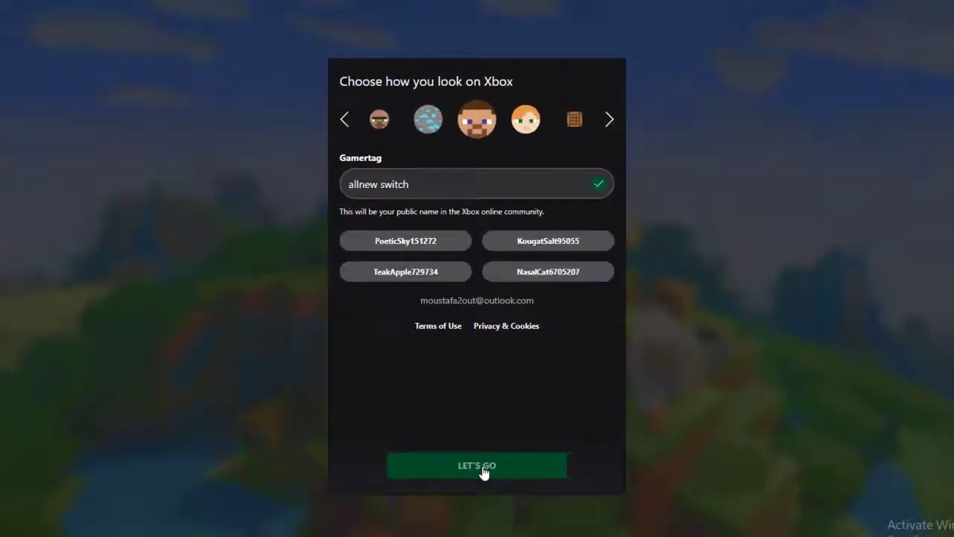
- Confirm the profile setup and scroll the My Games page listing Java Edition and Dungeons
click(483, 514)
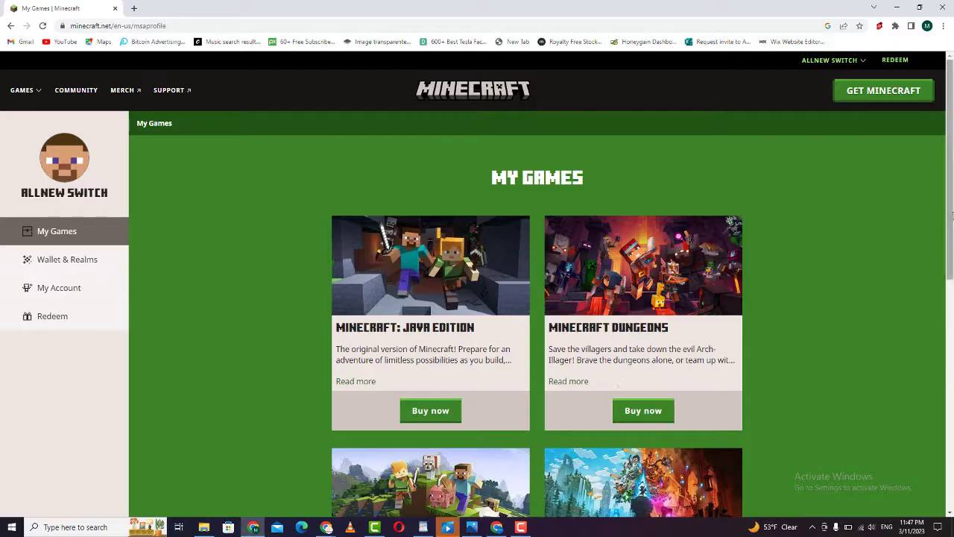
drag(950, 228, 951, 250)
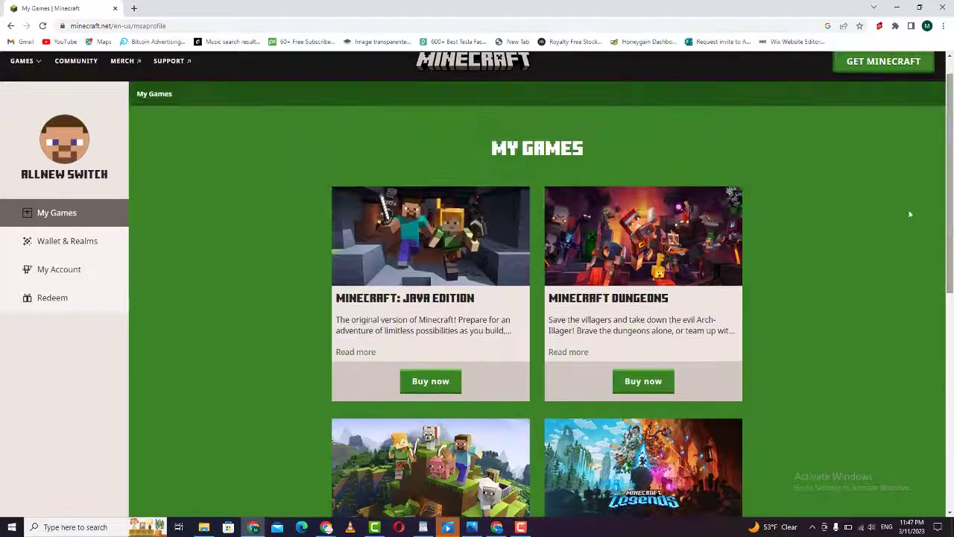